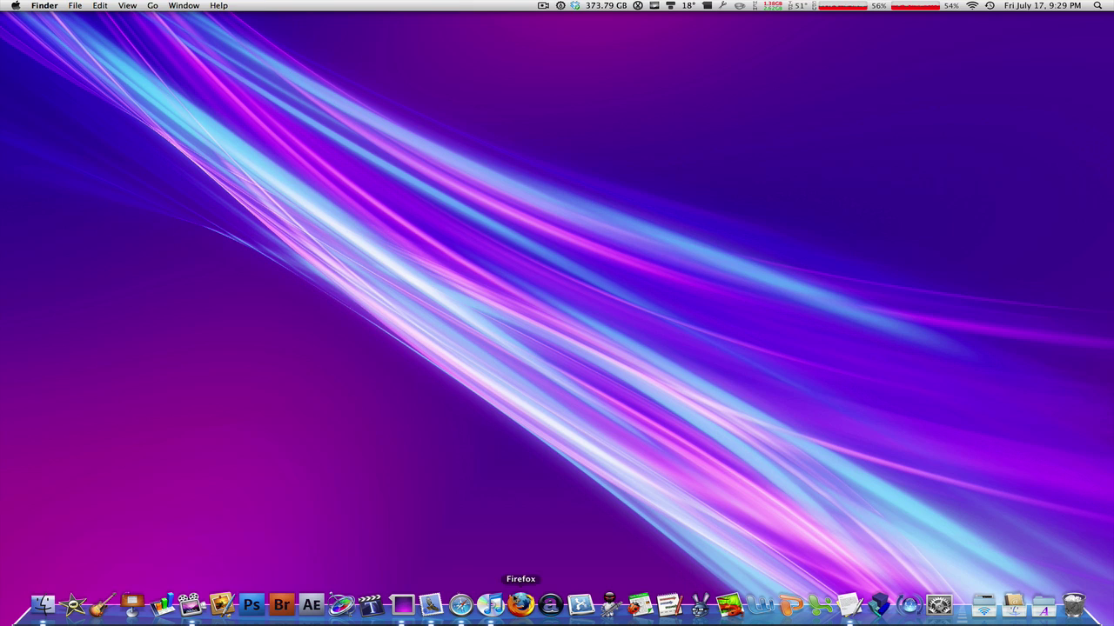
Launch Firefox, load YouTube from its bookmark, and select the address bar
click(521, 602)
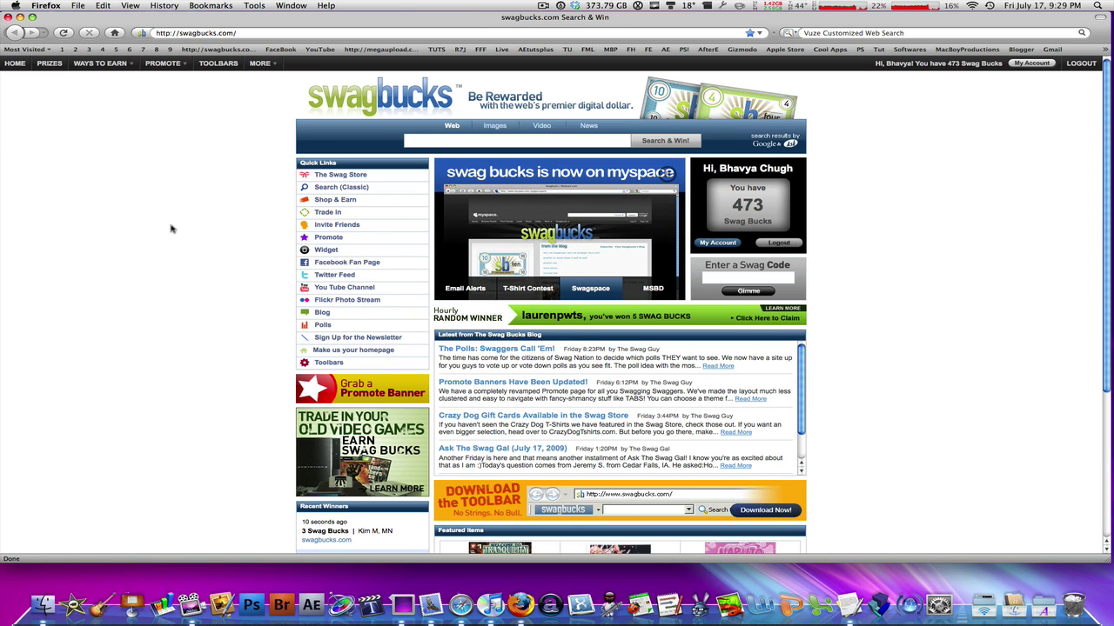
click(320, 49)
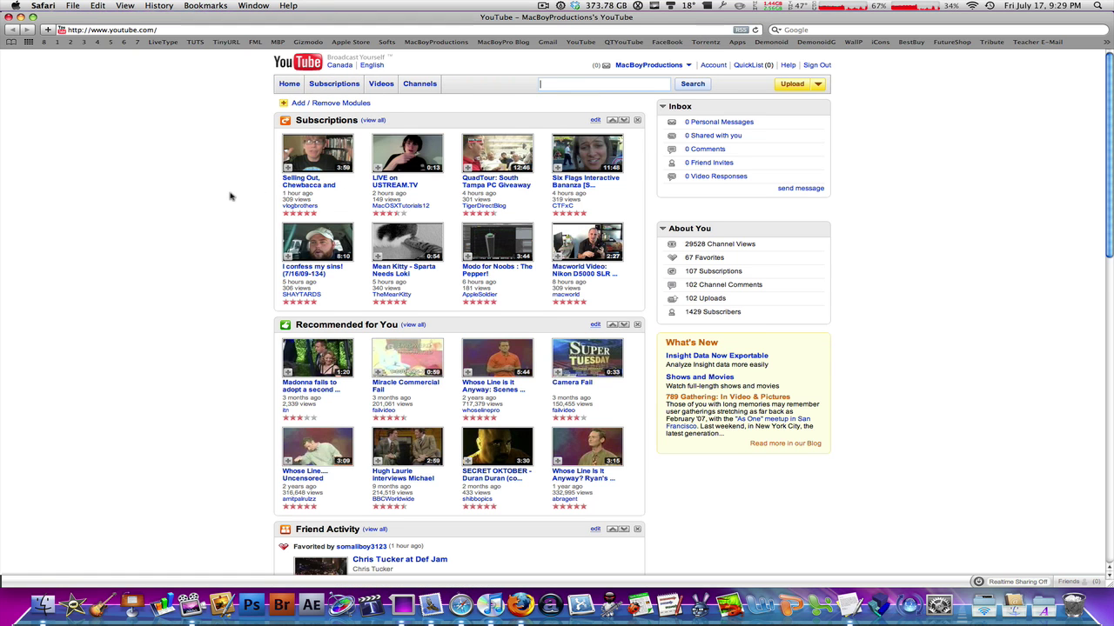
key(super+Tab)
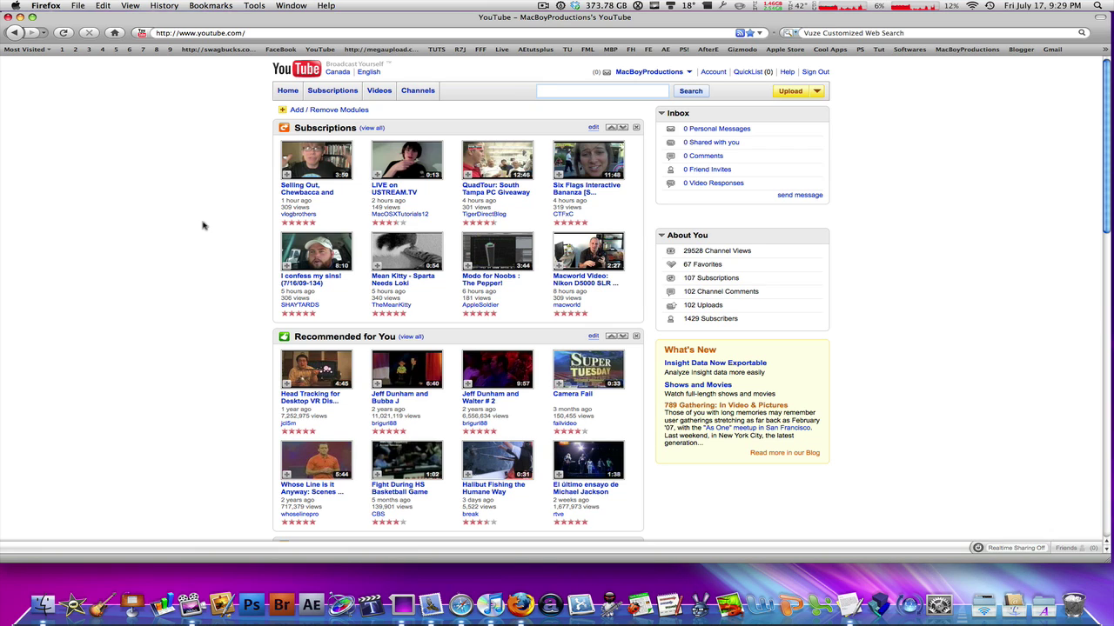
click(261, 33)
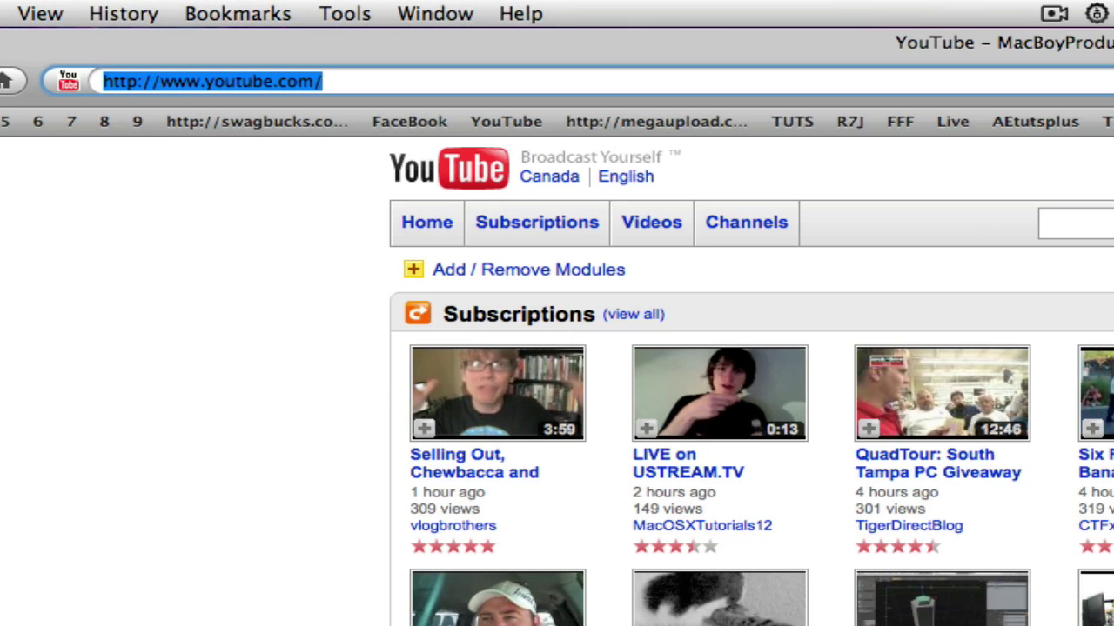
Load about:config and accept the 'I'll be careful, I promise!' warning
text(about:)
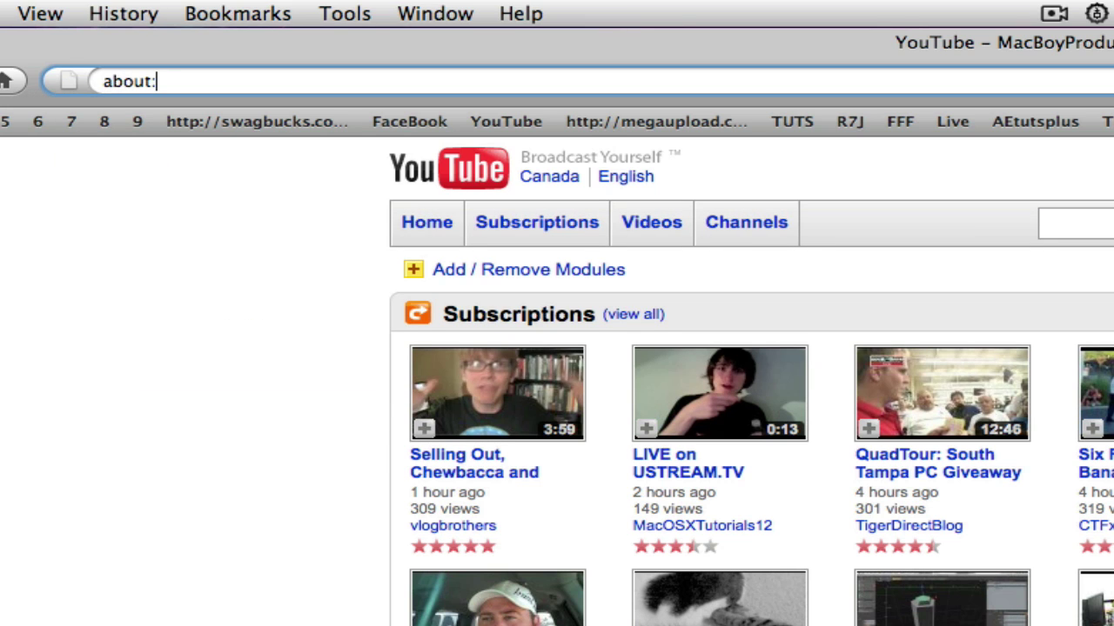
text(config)
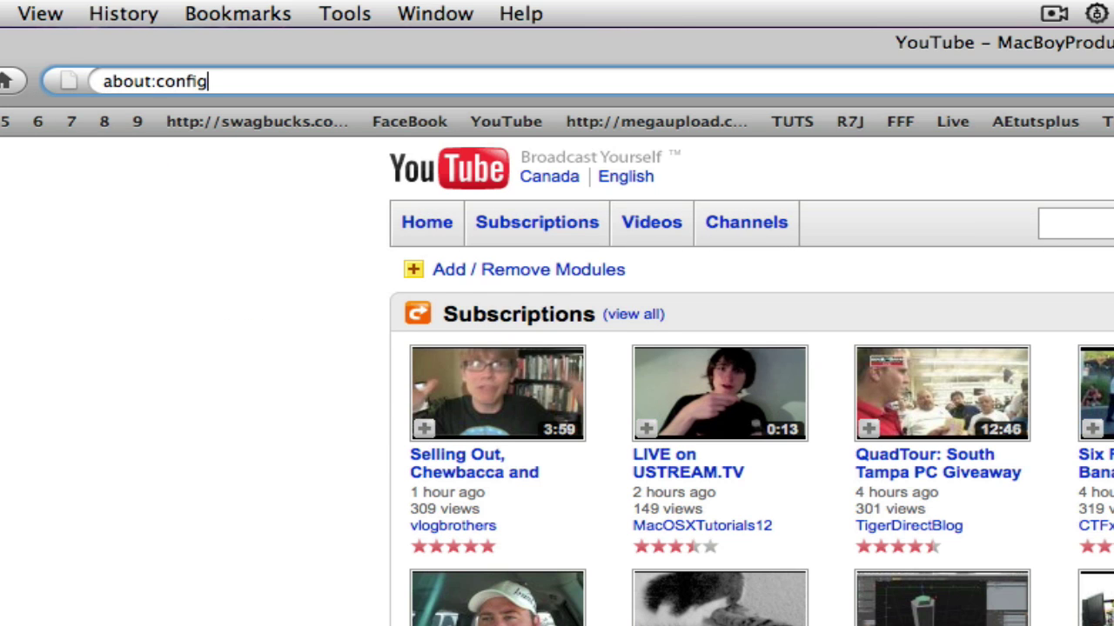
key(Return)
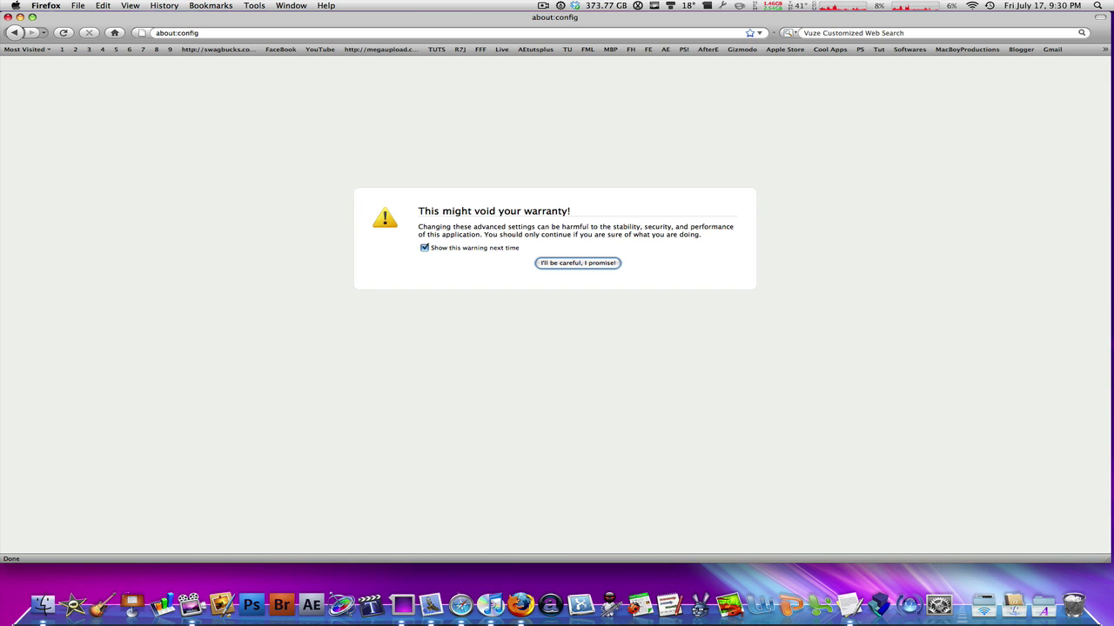
click(575, 265)
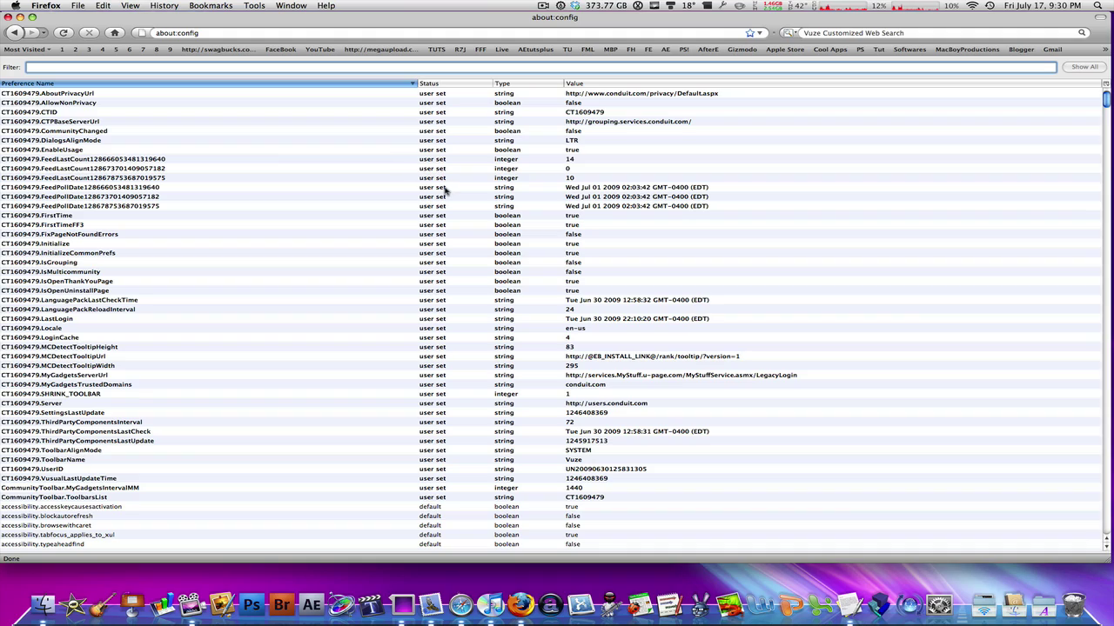
scroll(445, 190, down, 15)
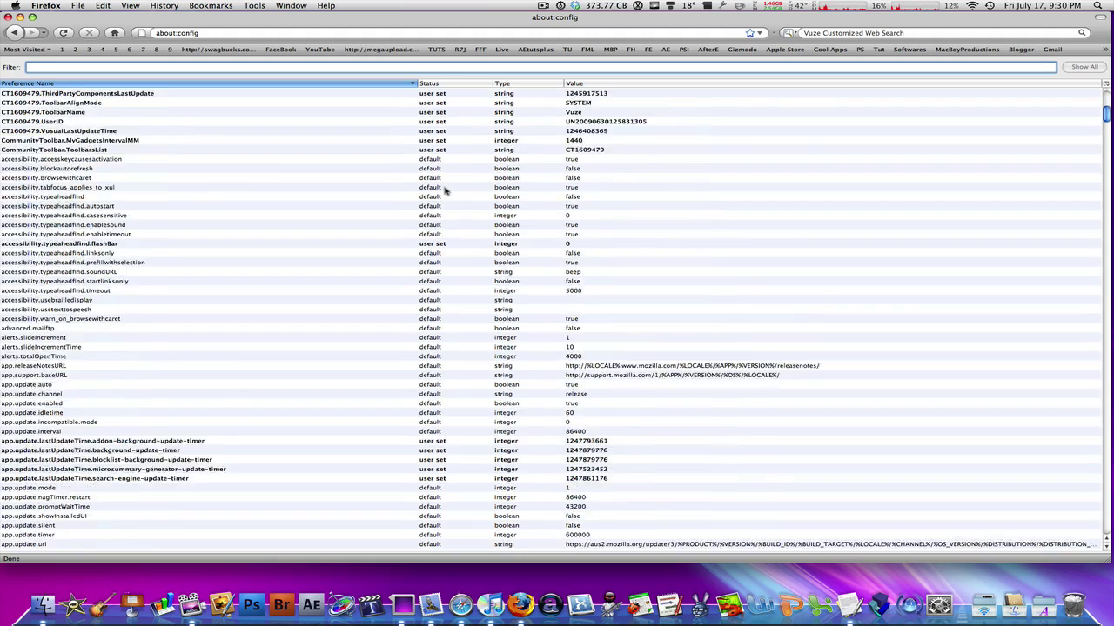
scroll(444, 189, up, 15)
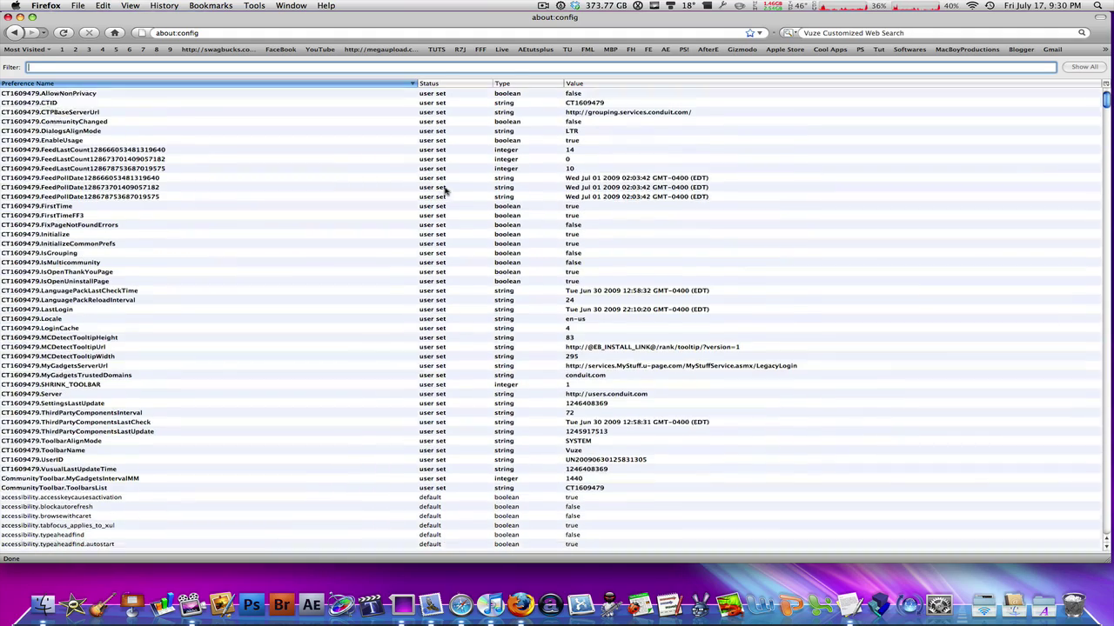
scroll(444, 189, up, 2)
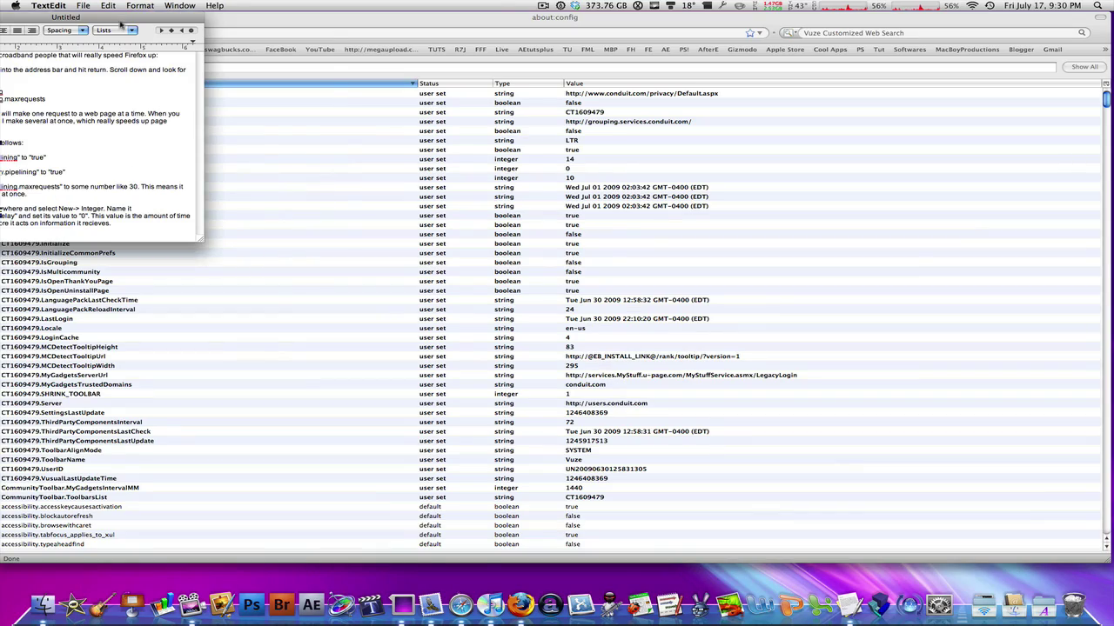
drag(335, 17, 1078, 23)
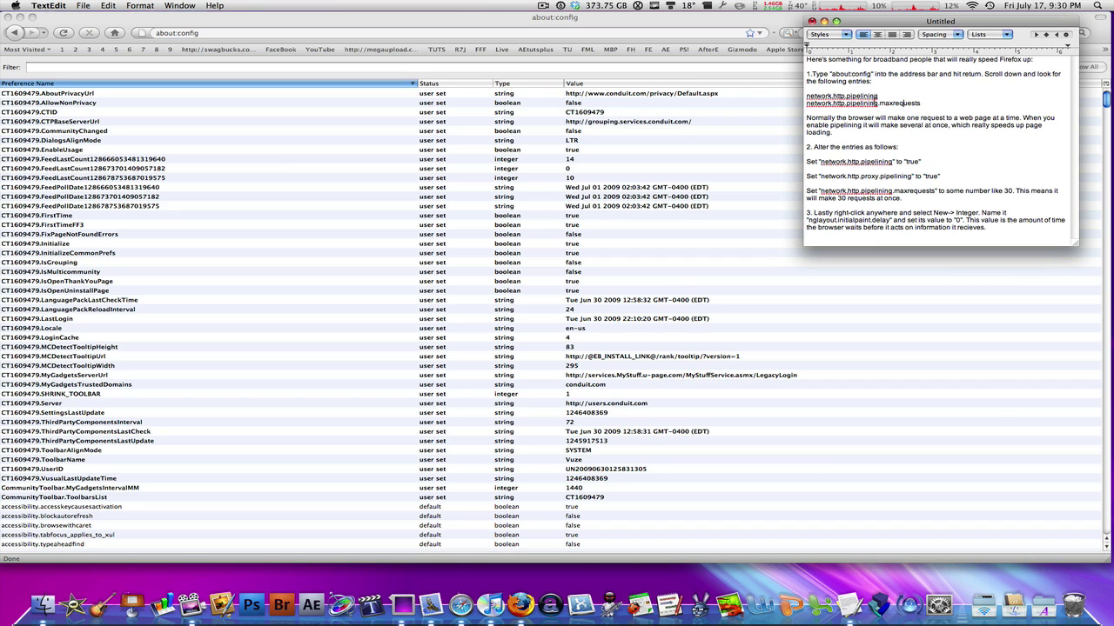
drag(879, 96, 805, 97)
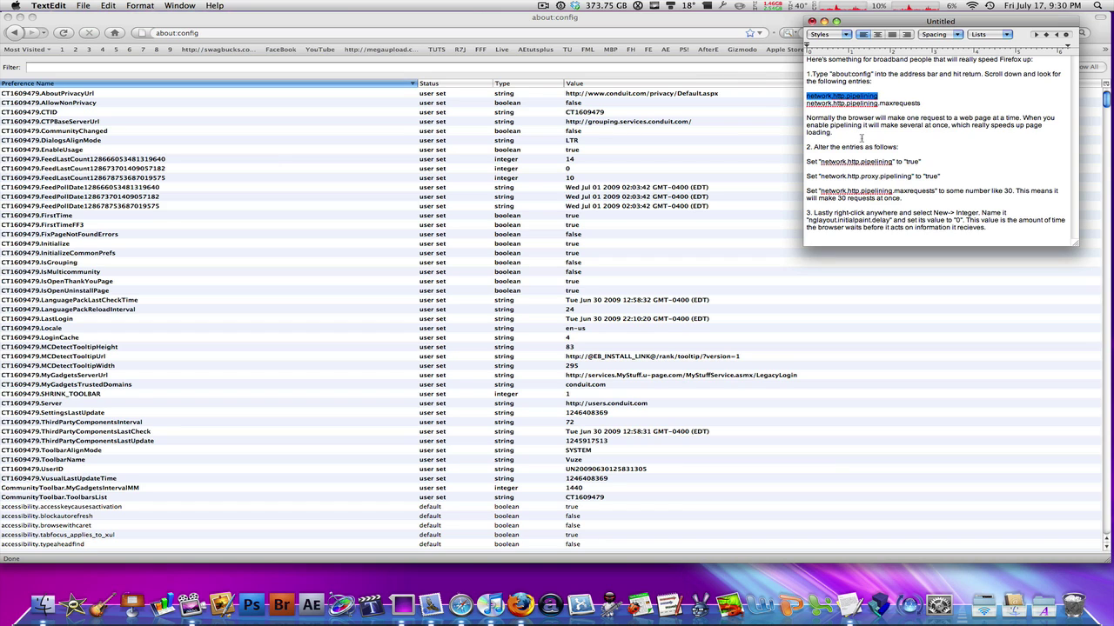
key(super+c)
click(40, 66)
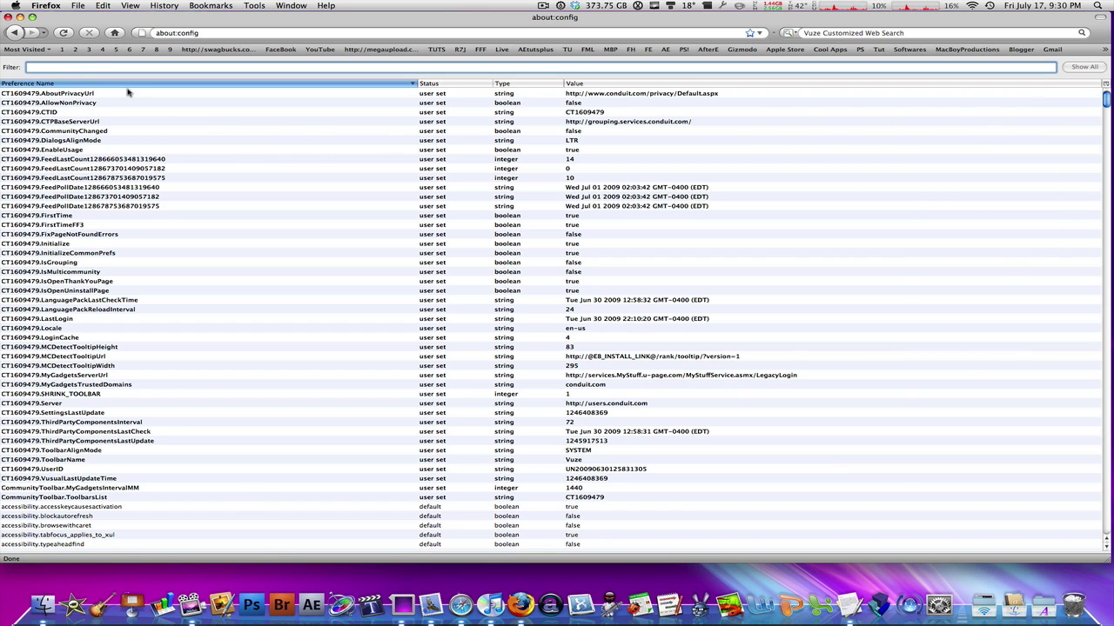
Filter the list to network.http.pipelining and toggle that preference to true
key(super+v)
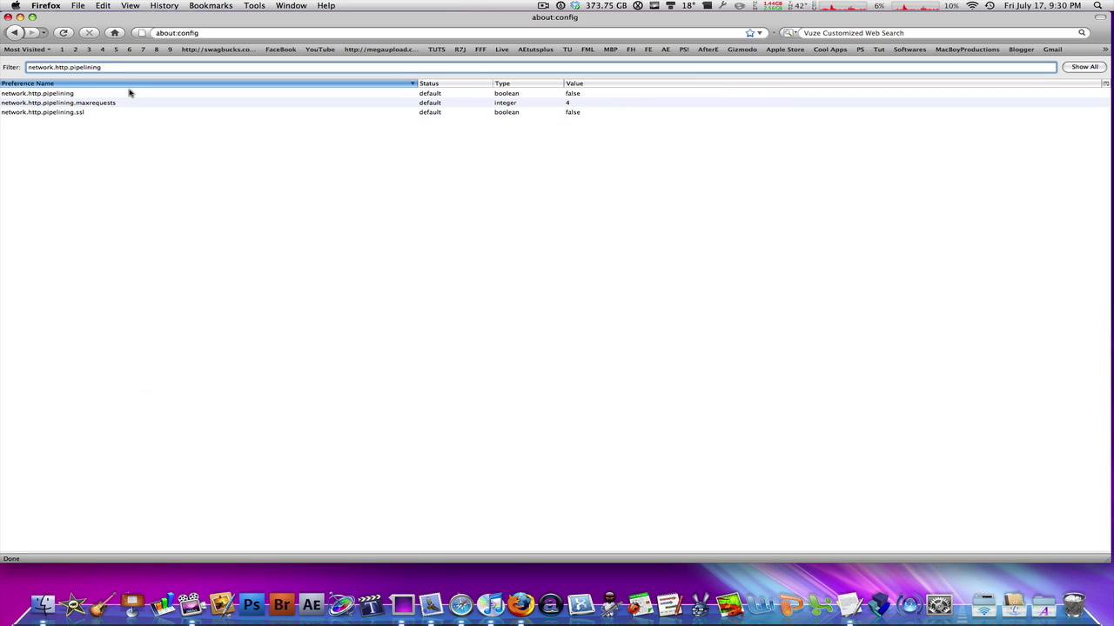
click(85, 94)
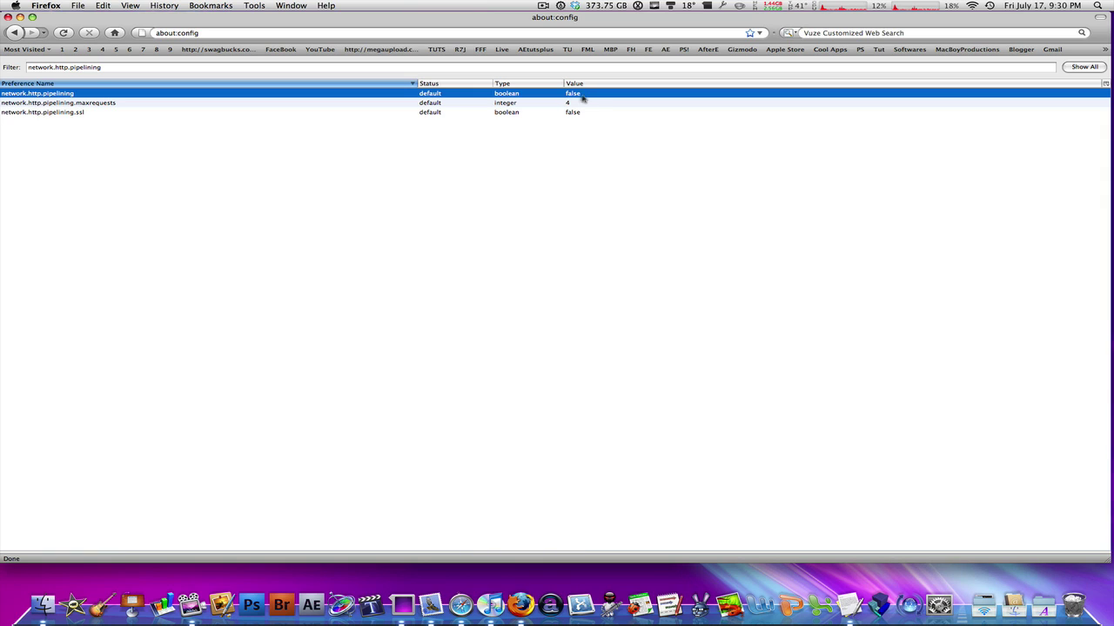
double_click(579, 93)
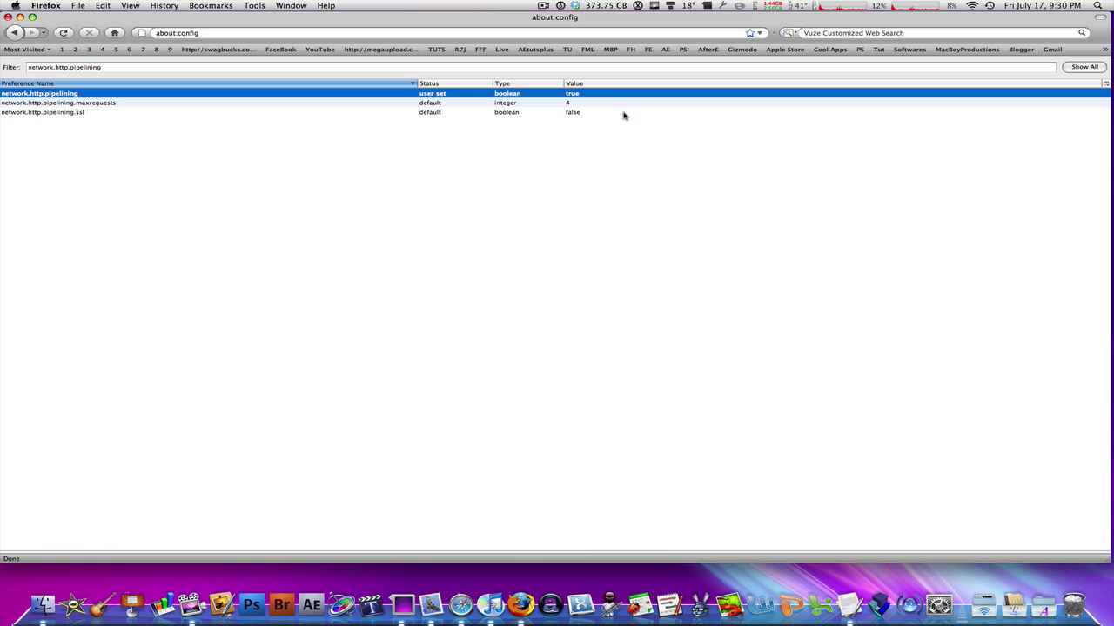
Change network.http.pipelining.maxrequests from 4 to 30, then return to the TextEdit tips
click(449, 104)
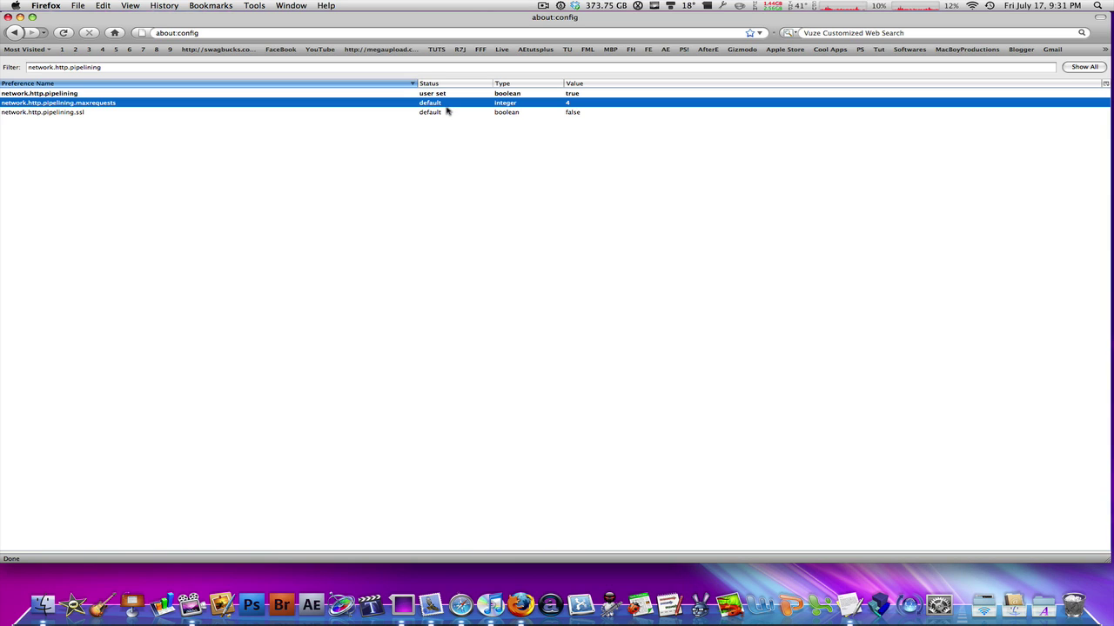
double_click(450, 101)
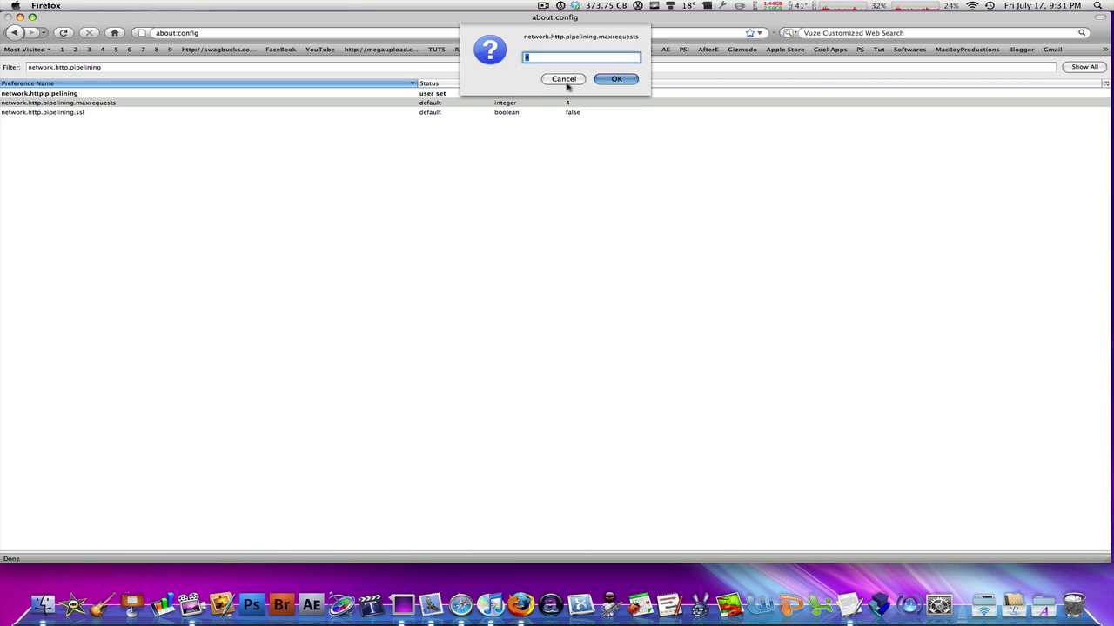
click(566, 80)
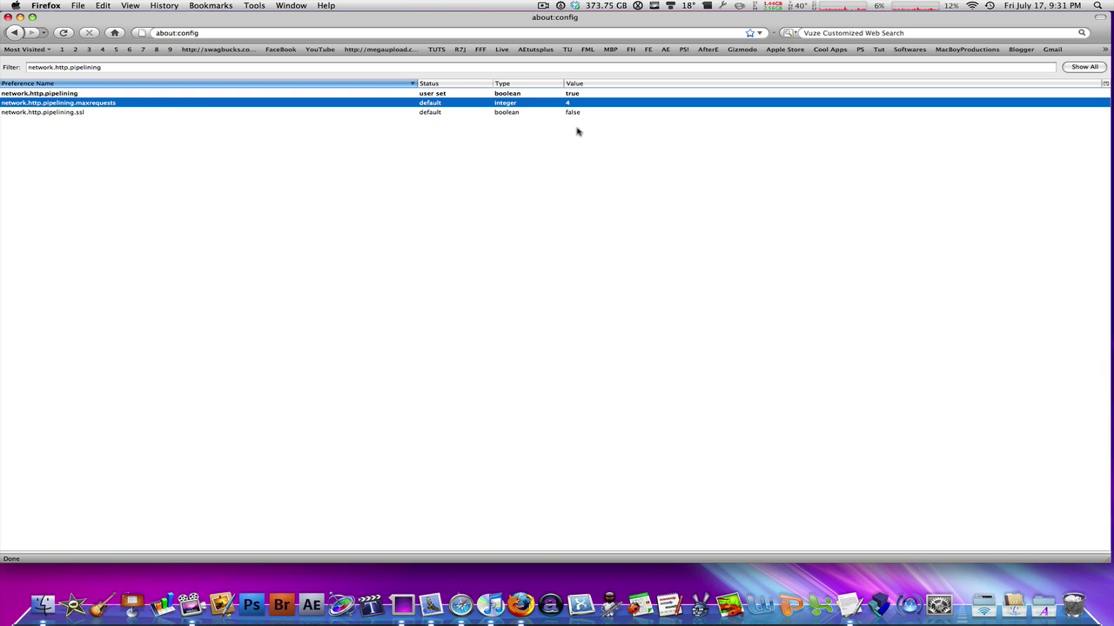
key(super+Tab)
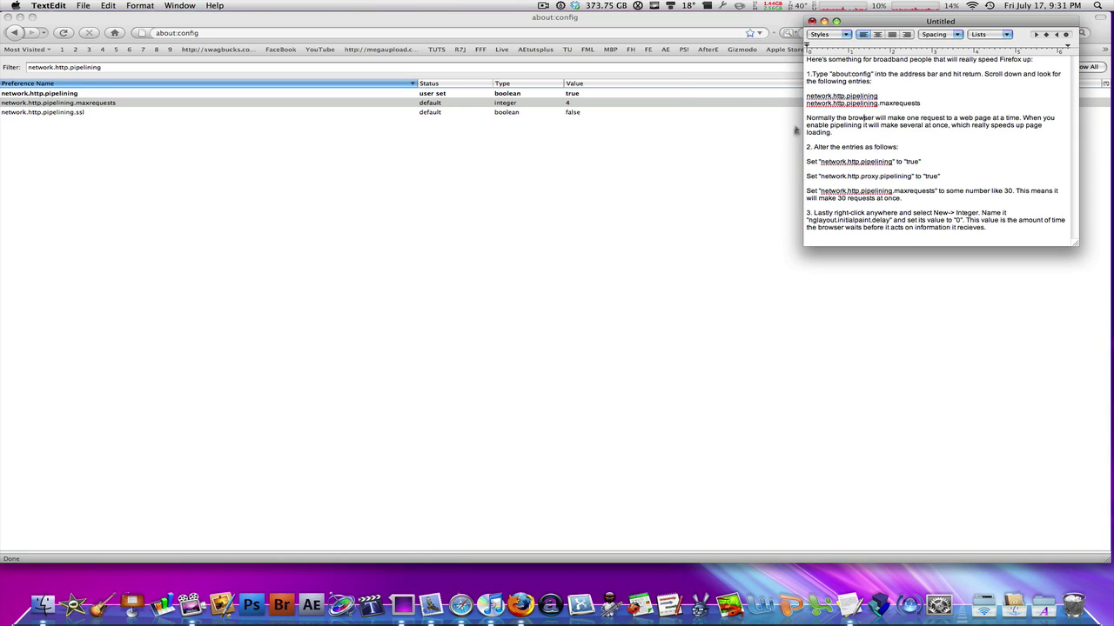
click(567, 104)
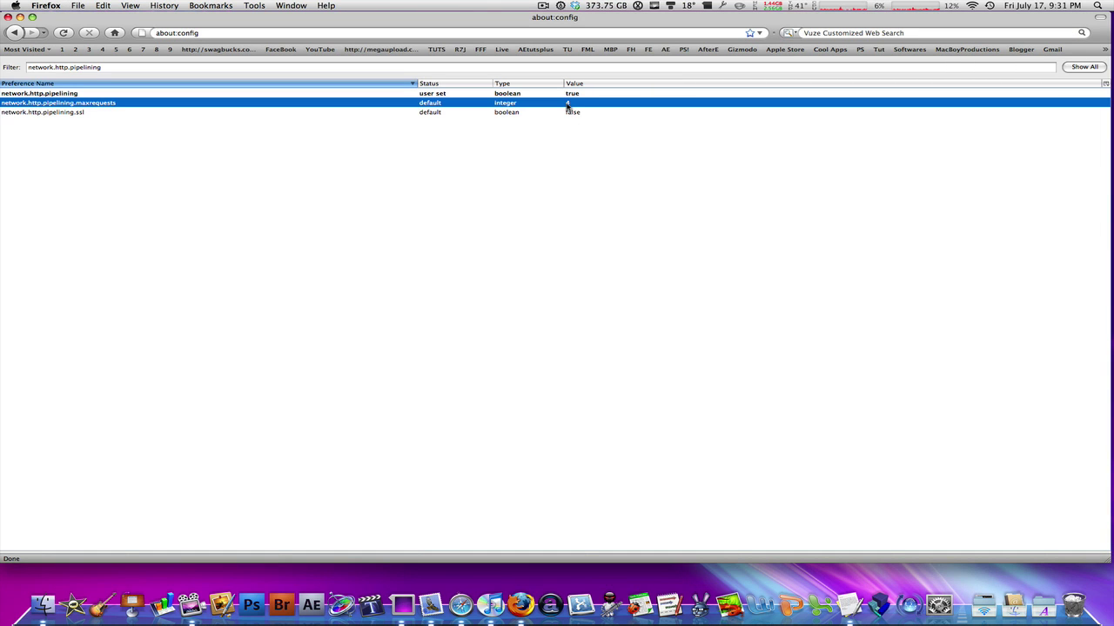
double_click(570, 105)
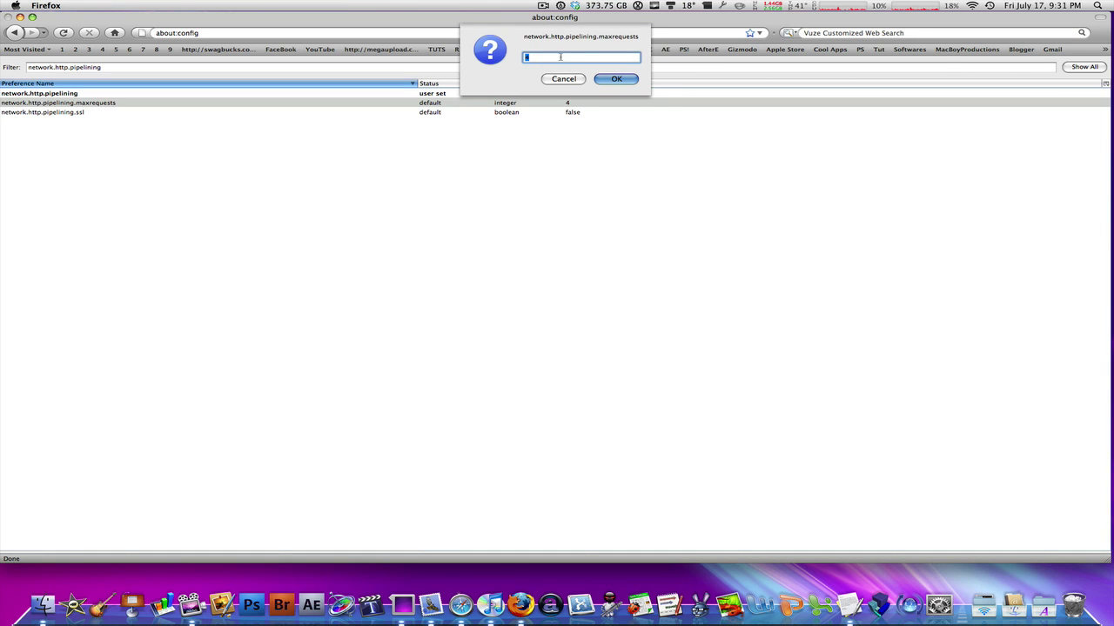
text(30)
key(Return)
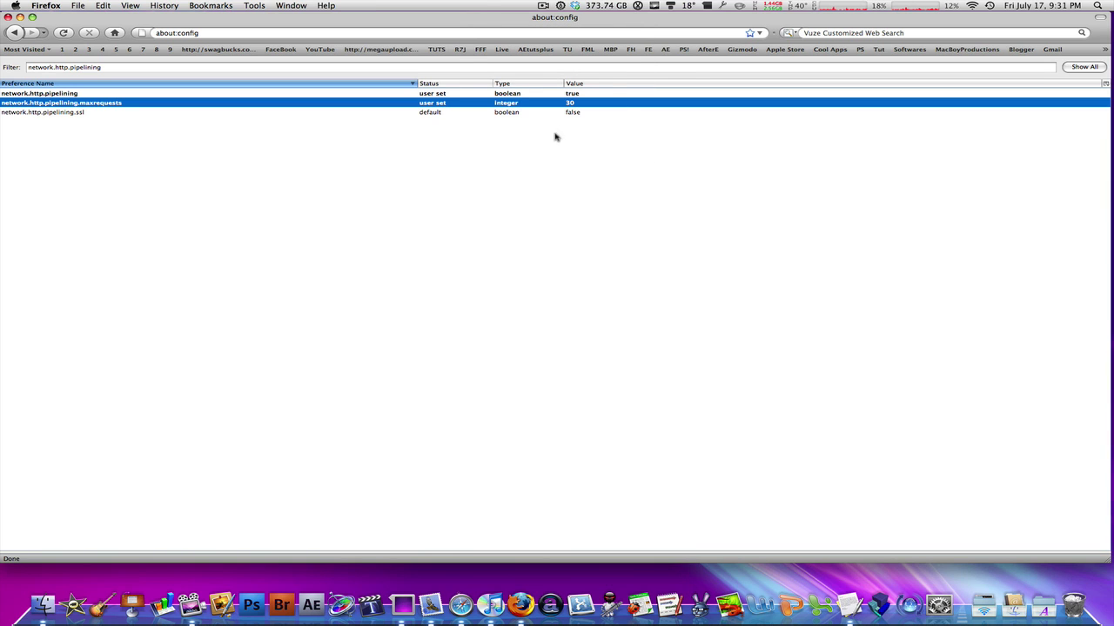
key(super+Tab)
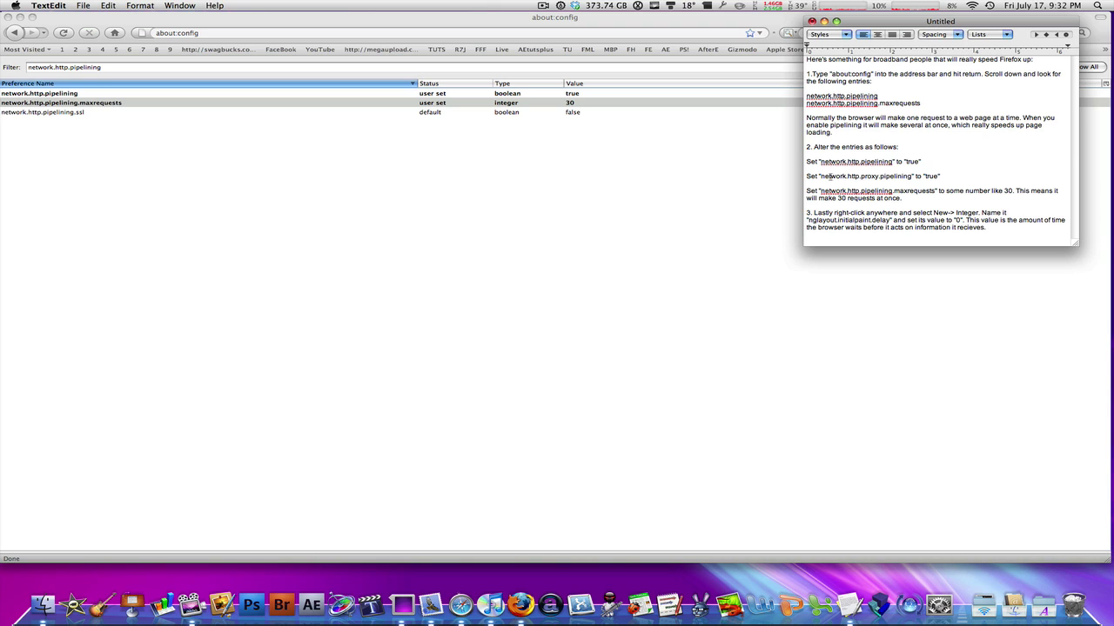
Filter to network.http.proxy.pipelining, copied from the notes, and leave it set to true
drag(820, 177, 913, 177)
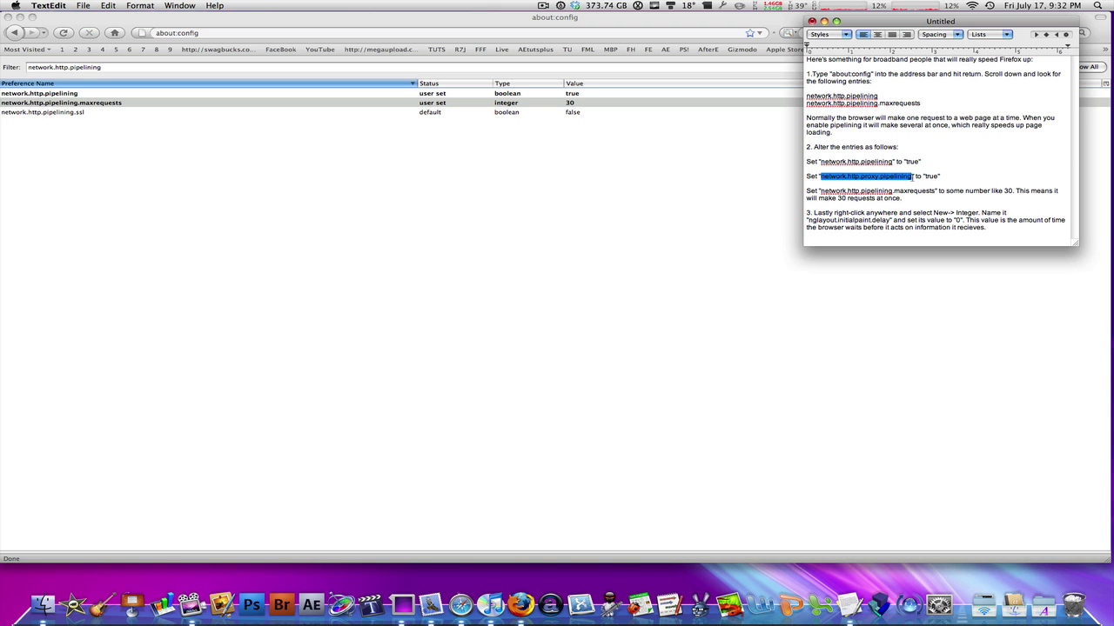
click(253, 179)
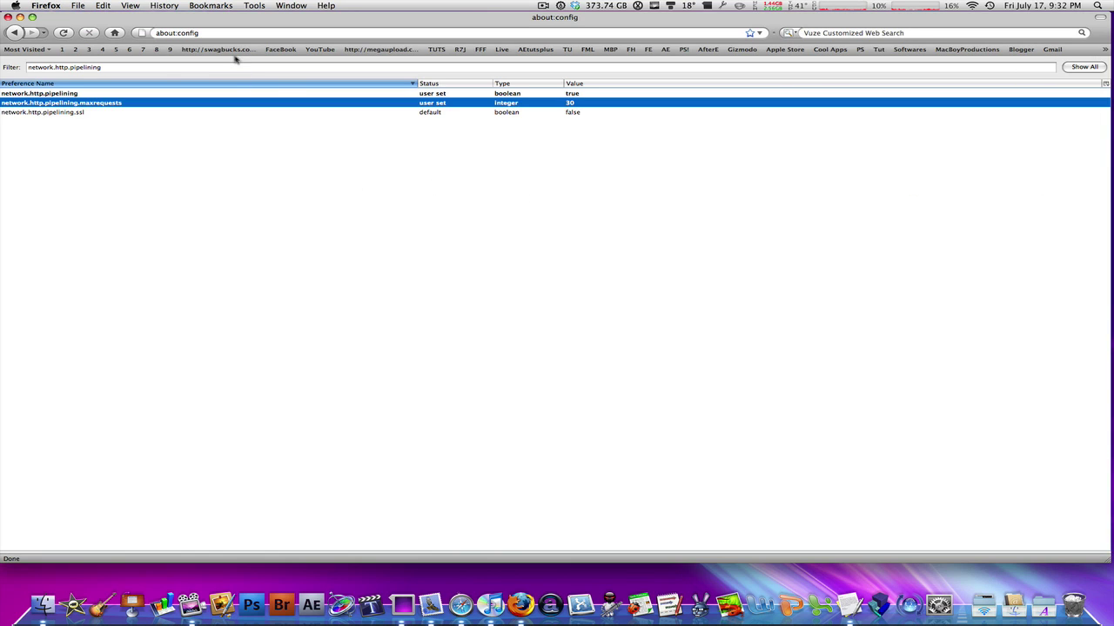
triple_click(141, 70)
key(super+v)
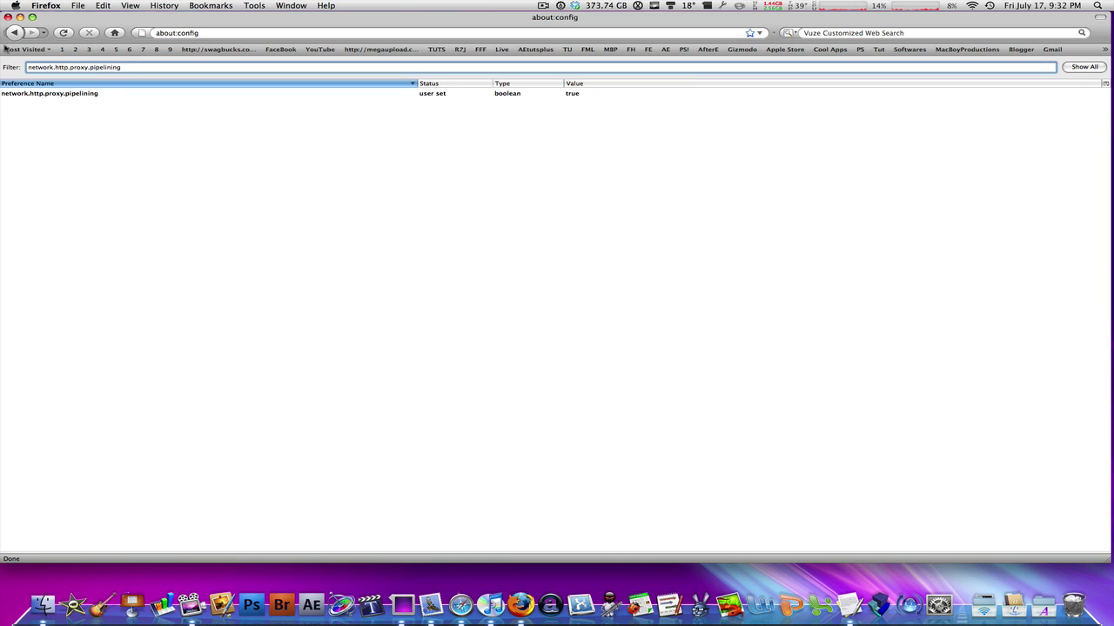
click(90, 94)
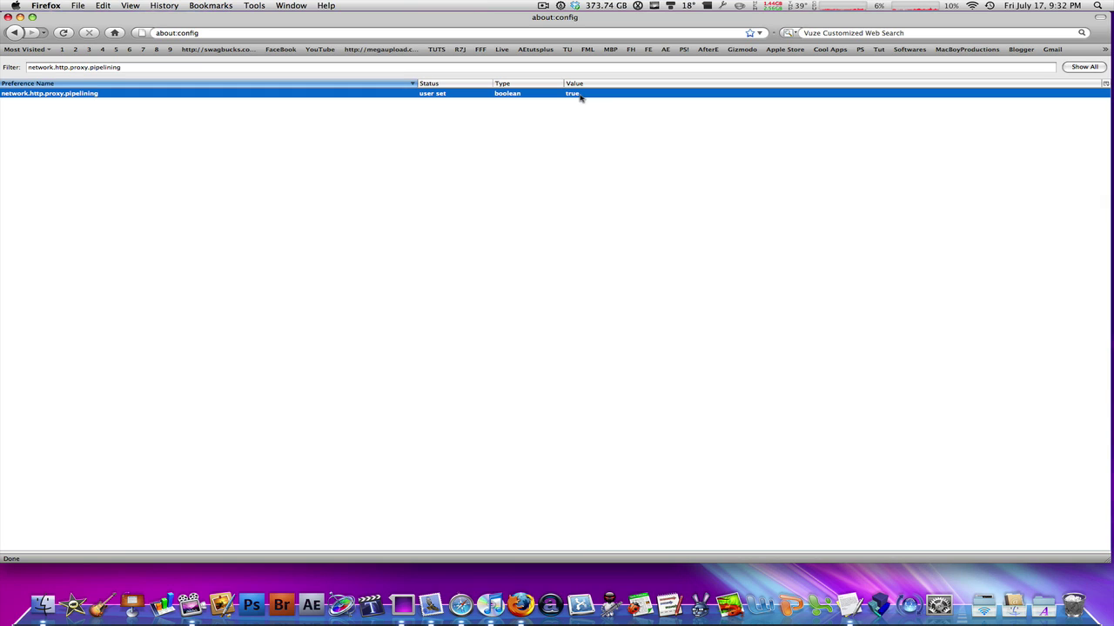
double_click(580, 95)
double_click(574, 94)
key(super+Tab)
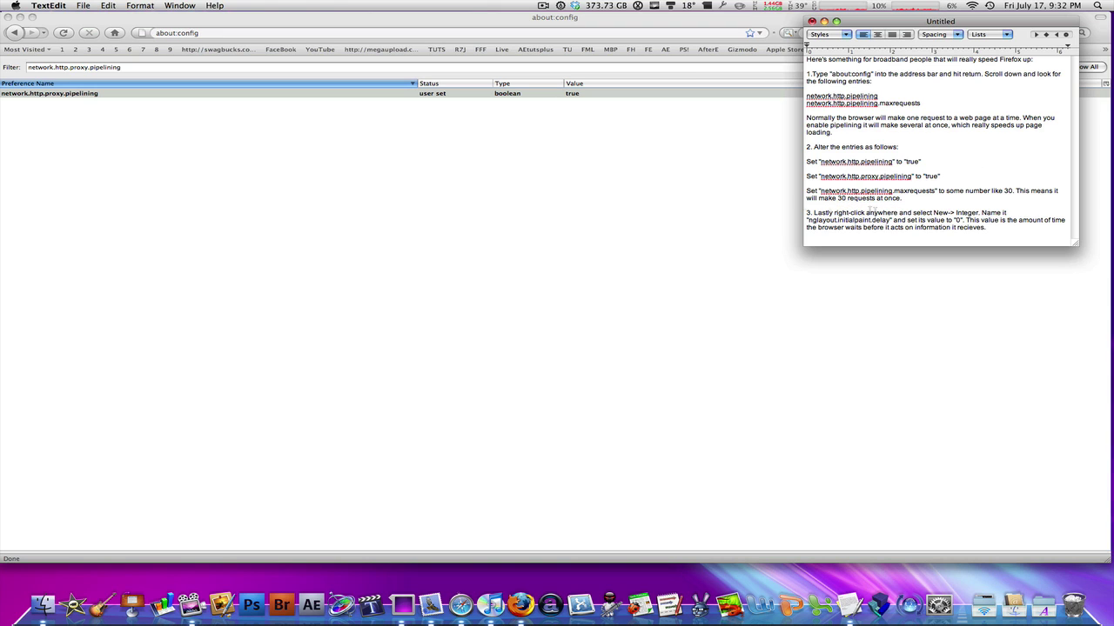
Create a new integer preference named nglayout.initialpaint.delay, pasted from the notes
click(391, 206)
right_click(391, 207)
mouse_move(417, 246)
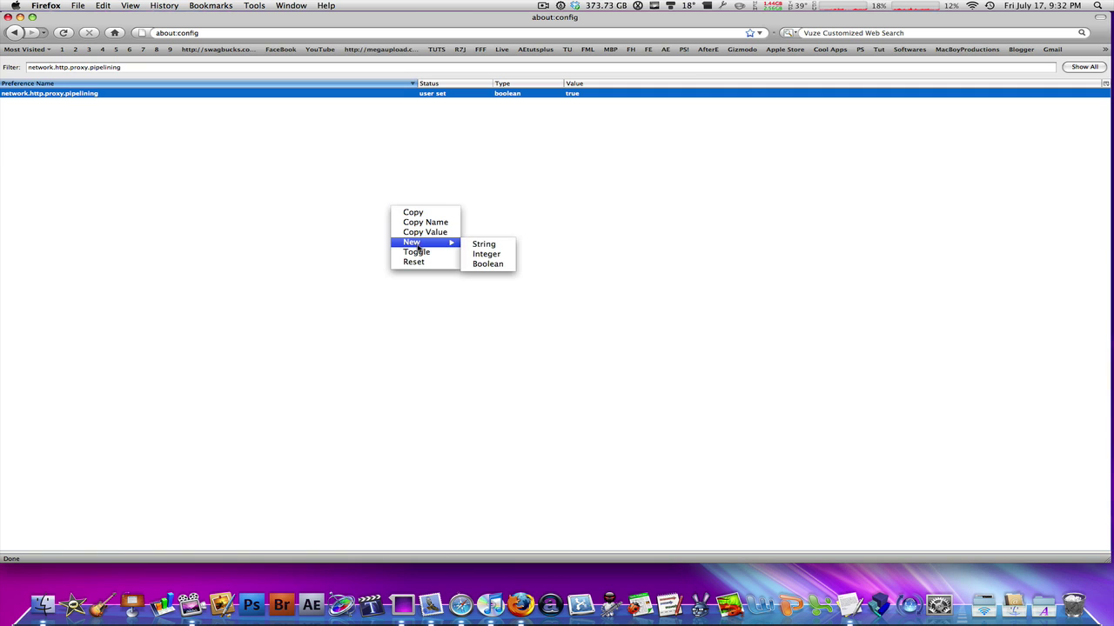
click(486, 254)
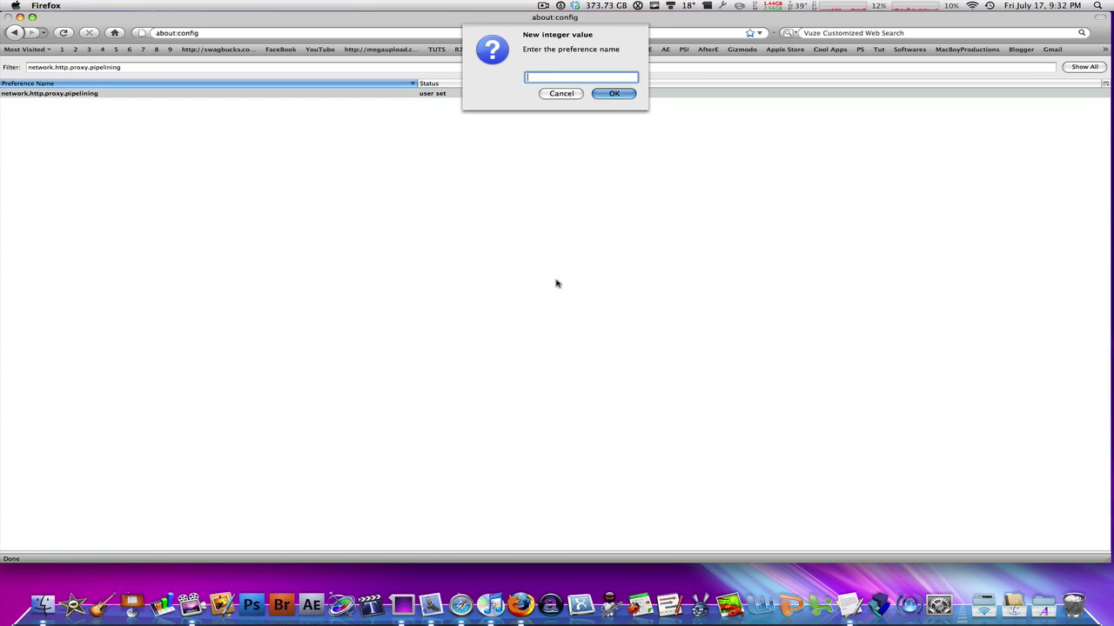
key(super+Tab)
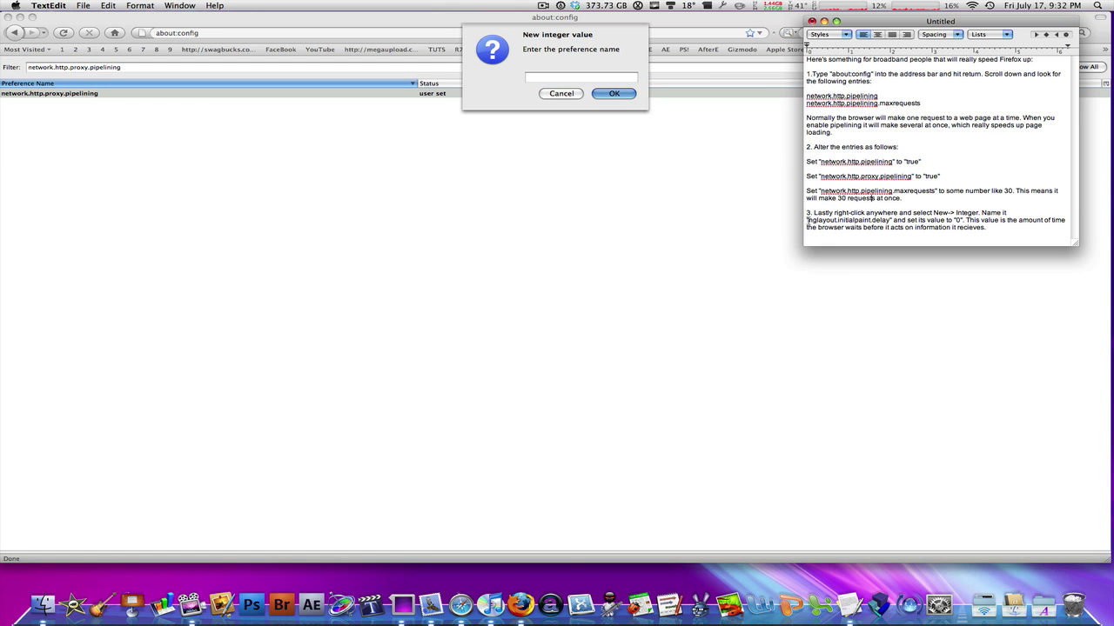
drag(808, 220, 891, 221)
key(super+c)
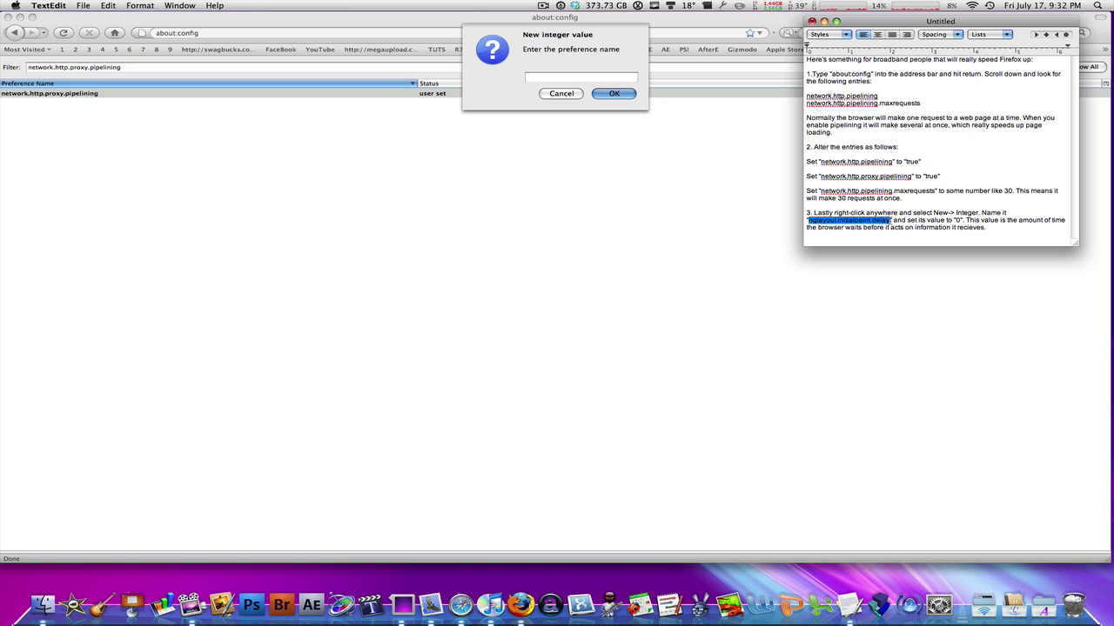
click(554, 77)
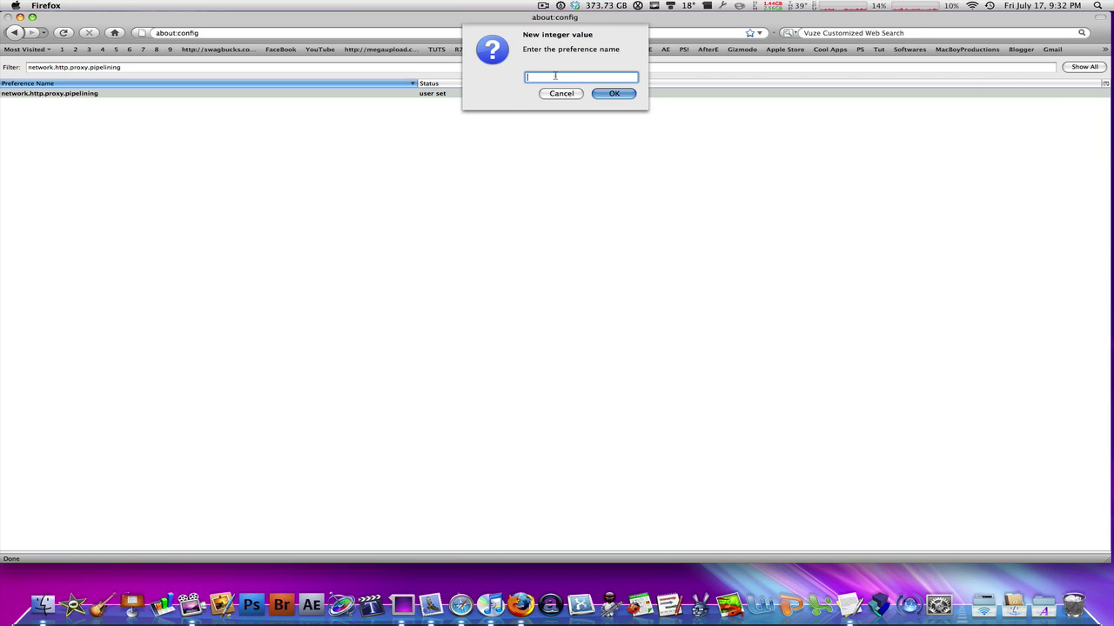
key(super+v)
key(Return)
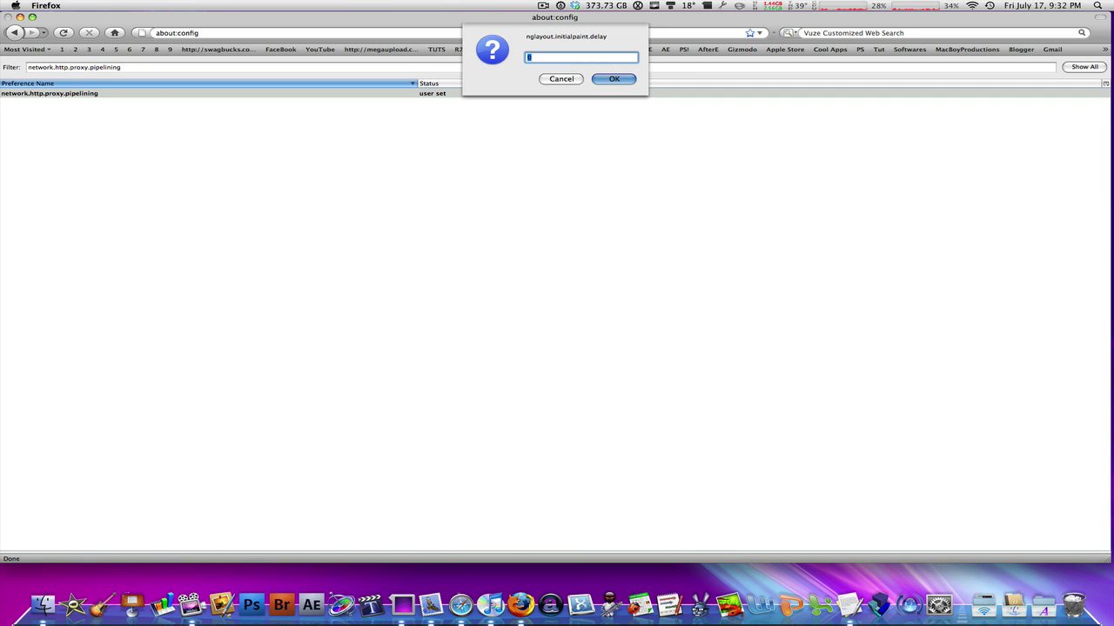
Give nglayout.initialpaint.delay the value 0 and hide Firefox
key(super+Tab)
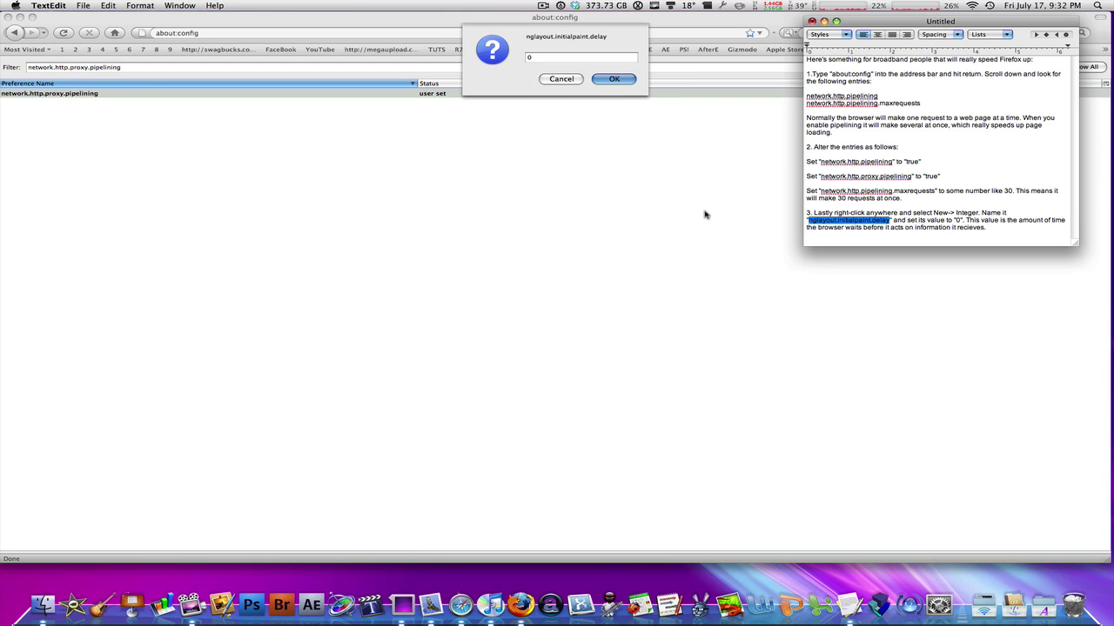
key(super+Tab)
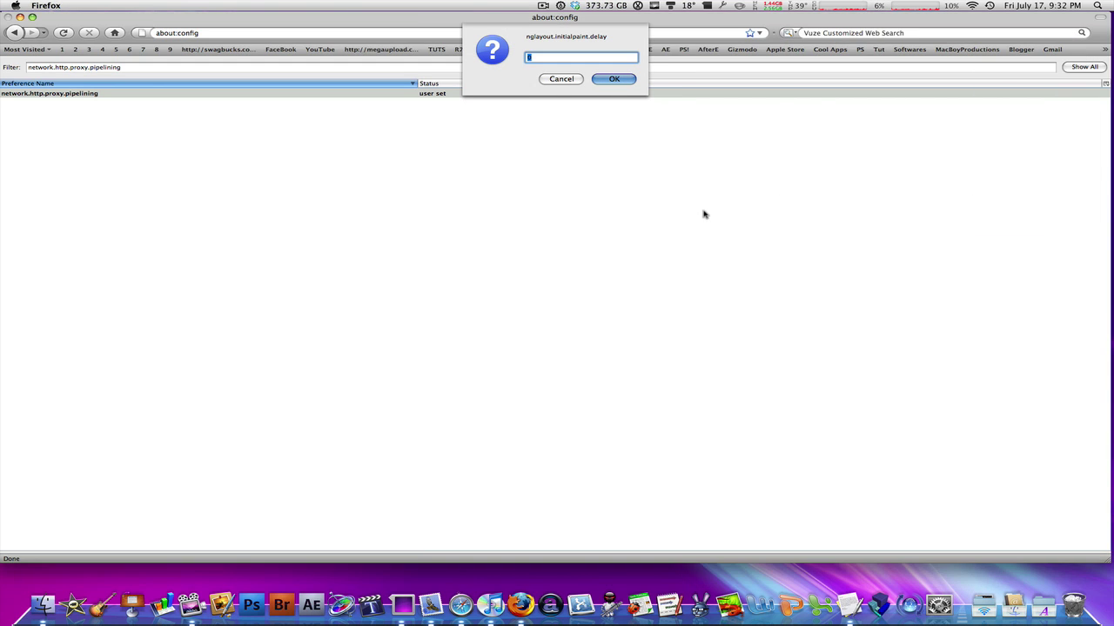
click(611, 80)
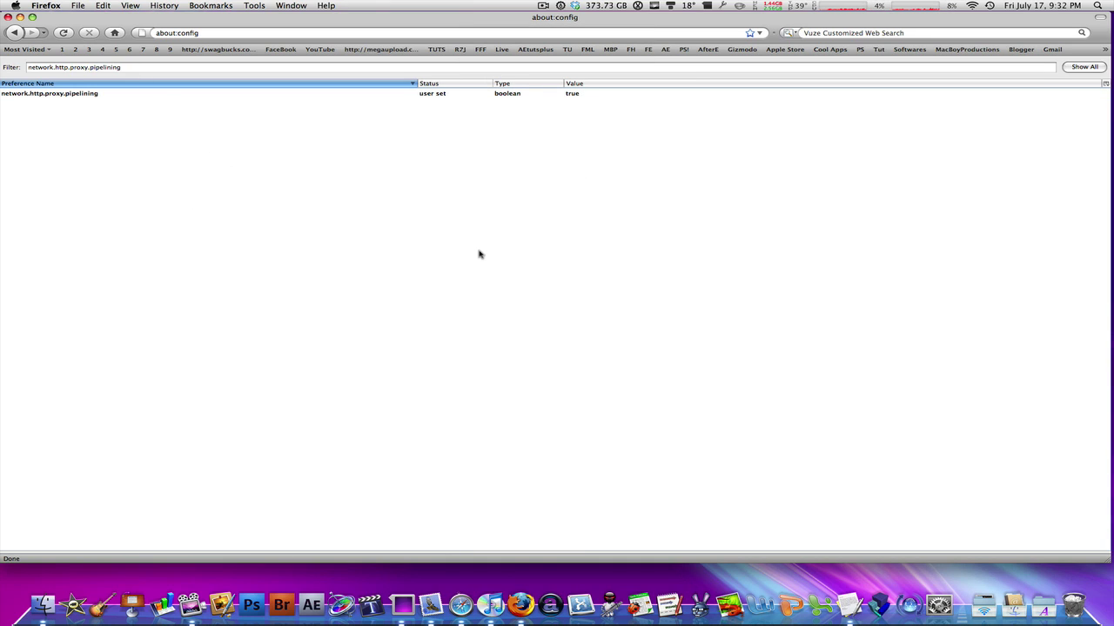
key(super+h)
Switch to the right-hand Space, bring Firefox back, and return to the YouTube home page
click(887, 185)
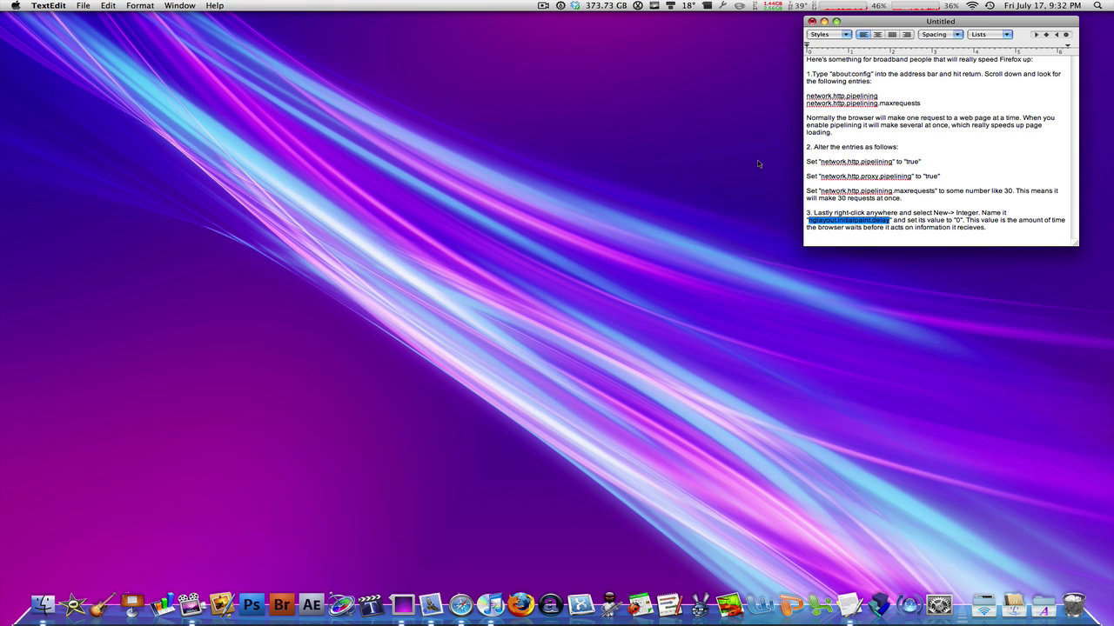
key(ctrl+Right)
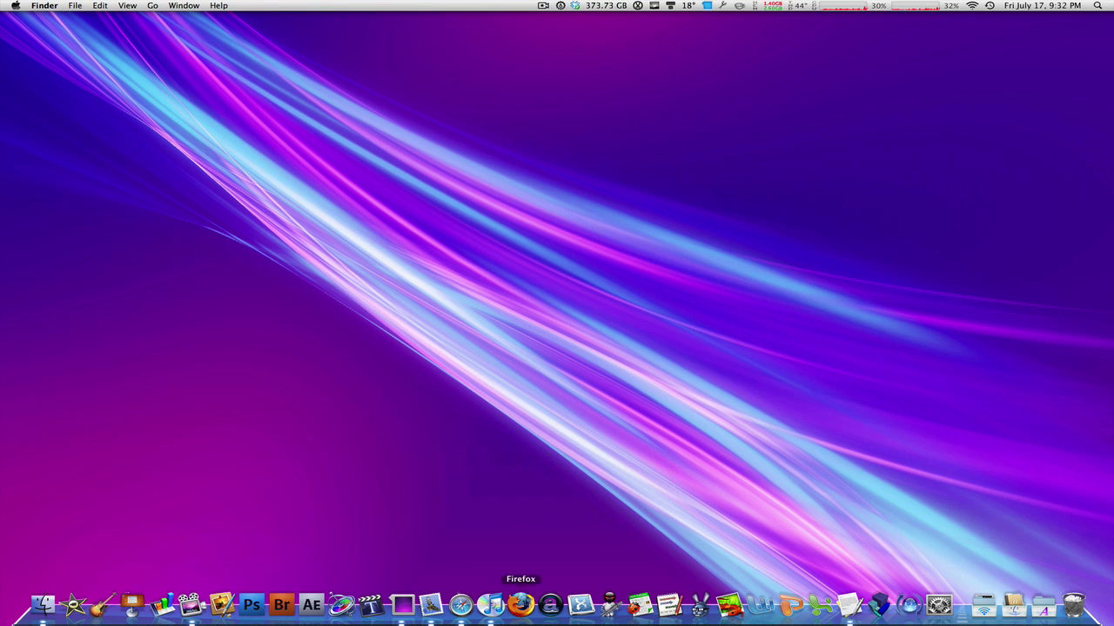
click(520, 604)
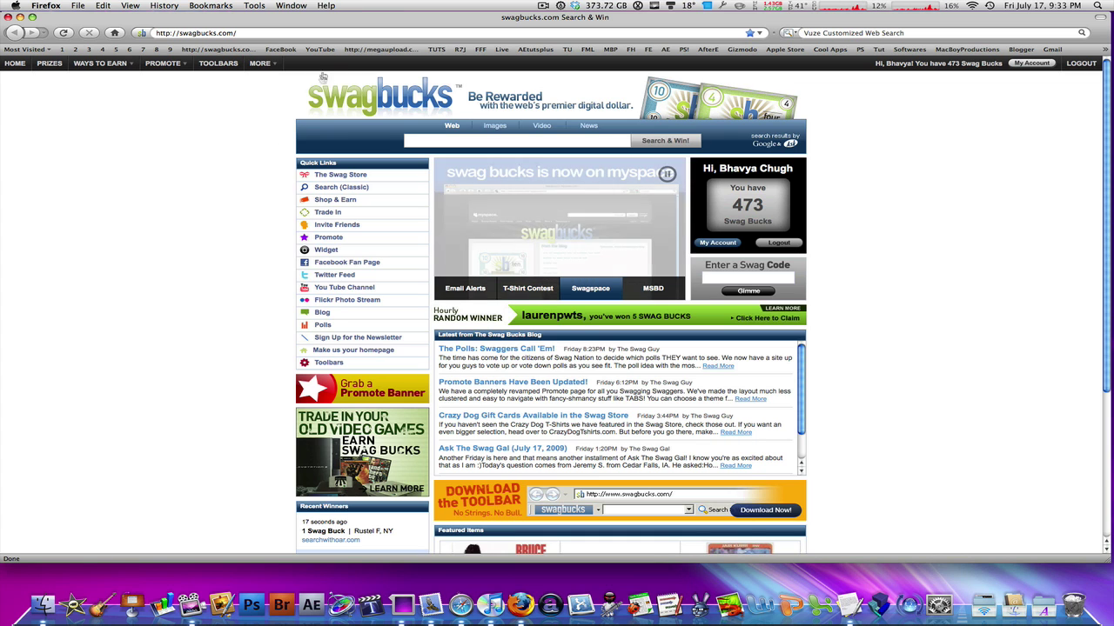
key(super+bracketleft)
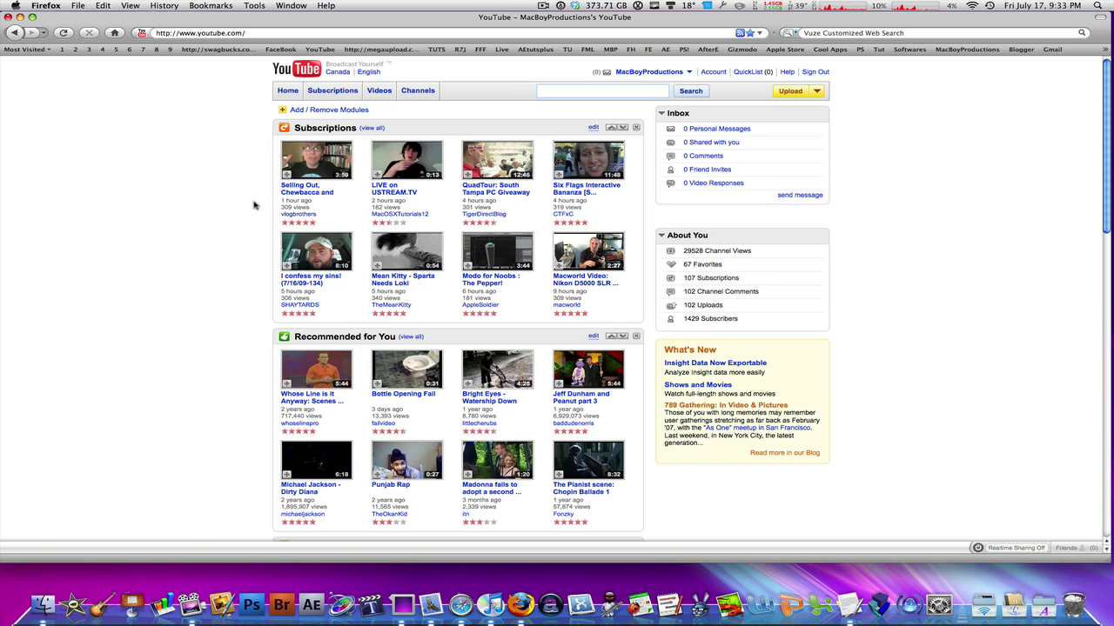
key(ctrl+Right)
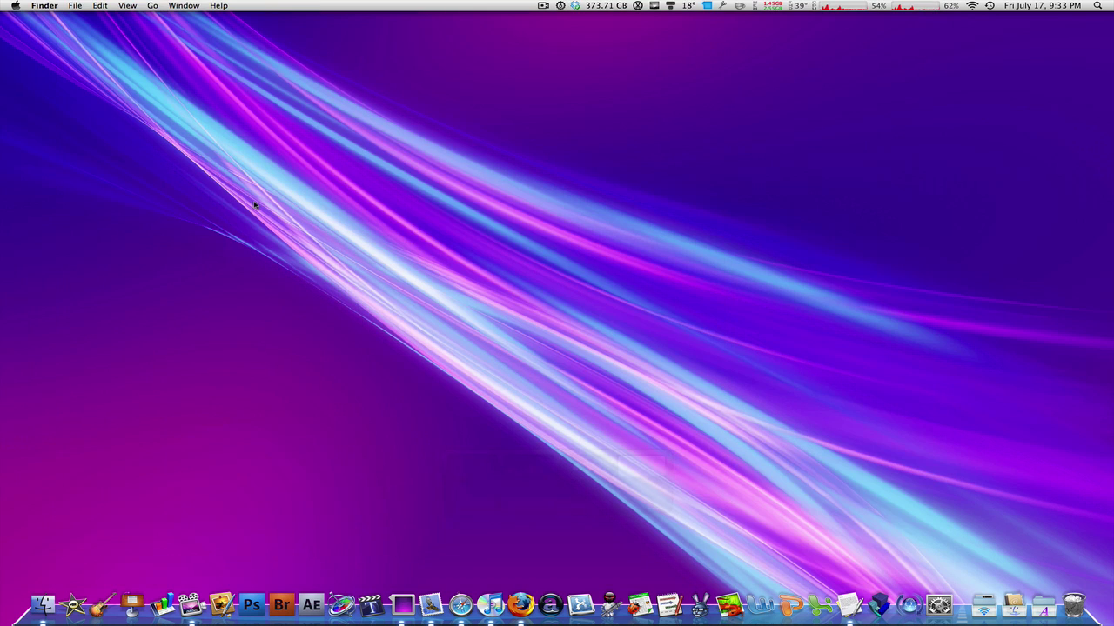